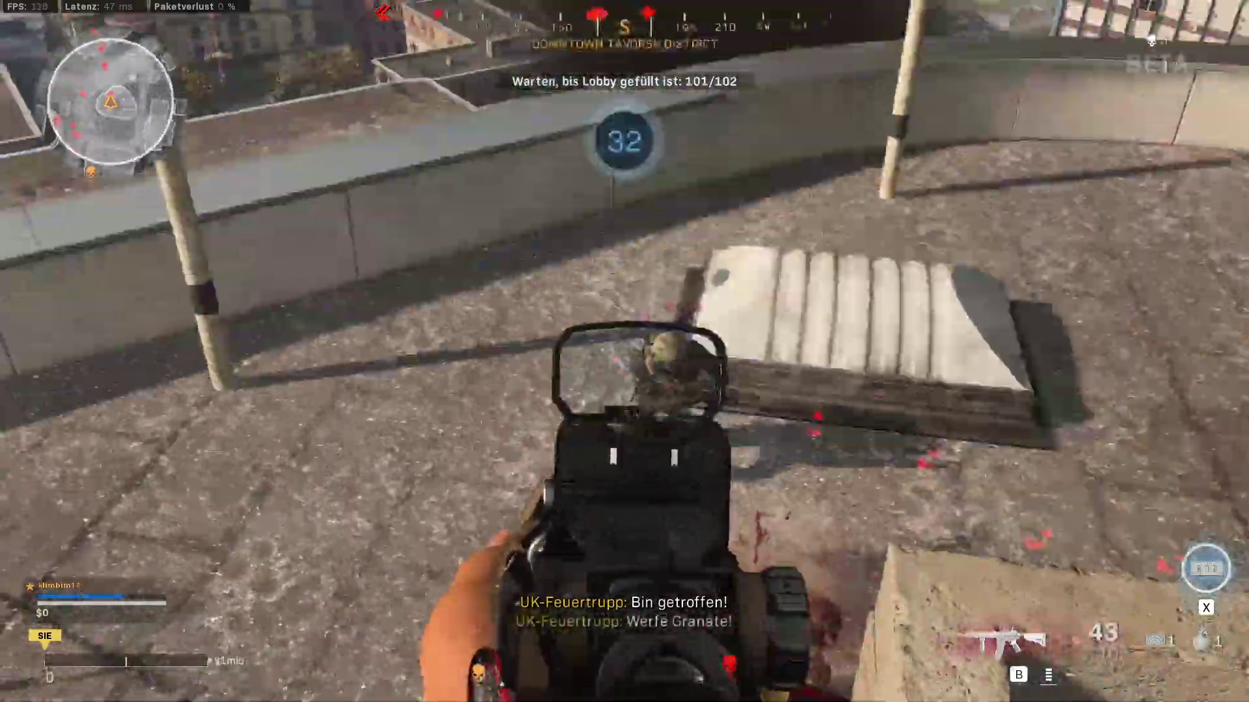
- Aim, fire and move through the Call of Duty: Modern Warfare match
{"action": "left_click_drag", "start_coordinate": [624, 351], "coordinate": [624, 352]}
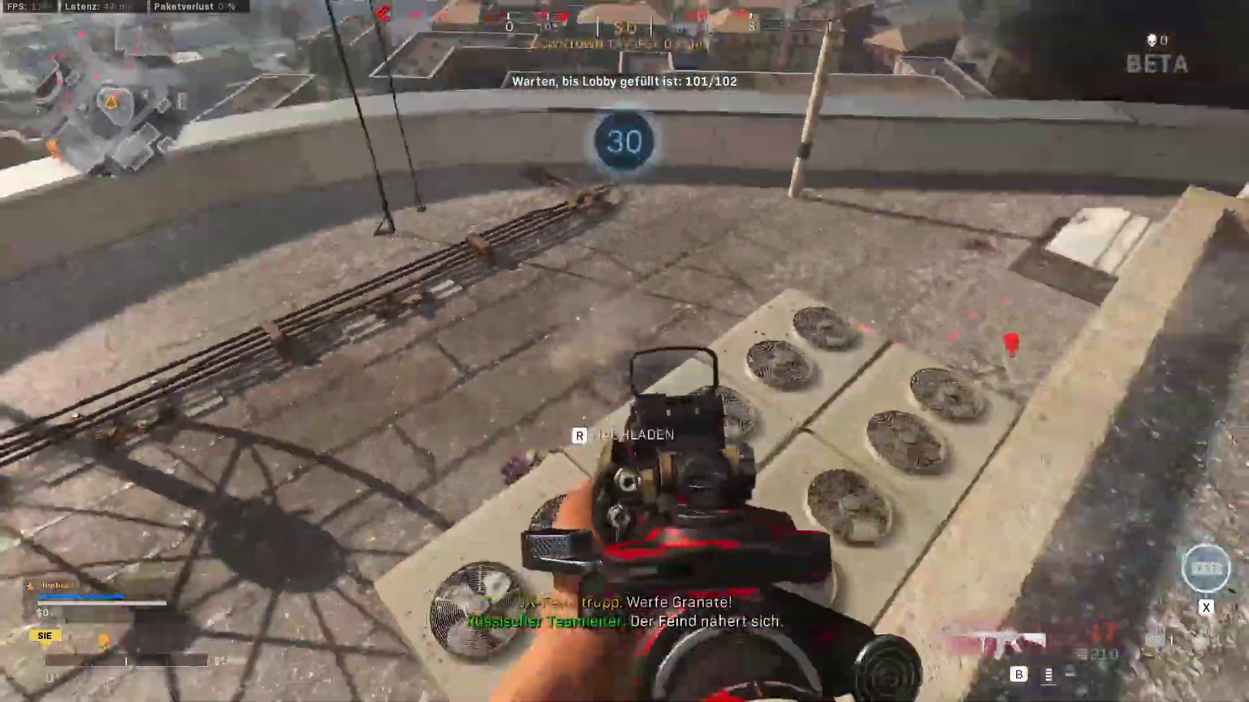
{"action": "left_click", "coordinate": [625, 352]}
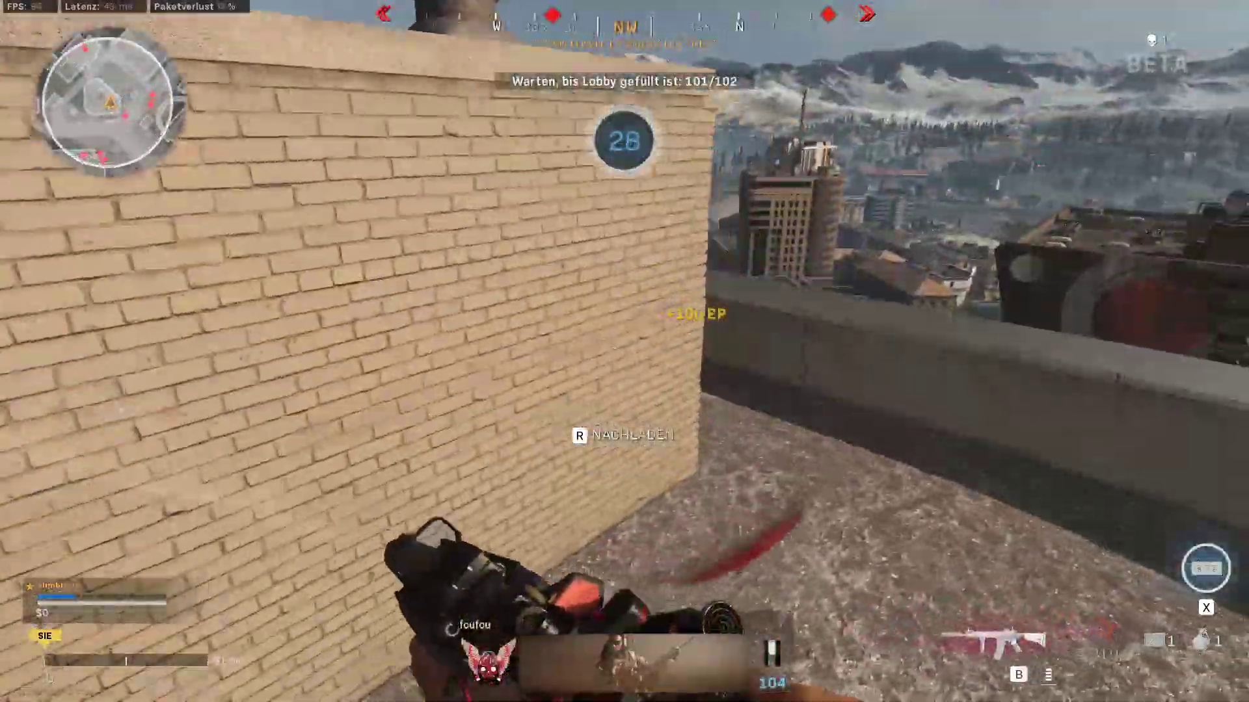
{"action": "key", "text": "w"}
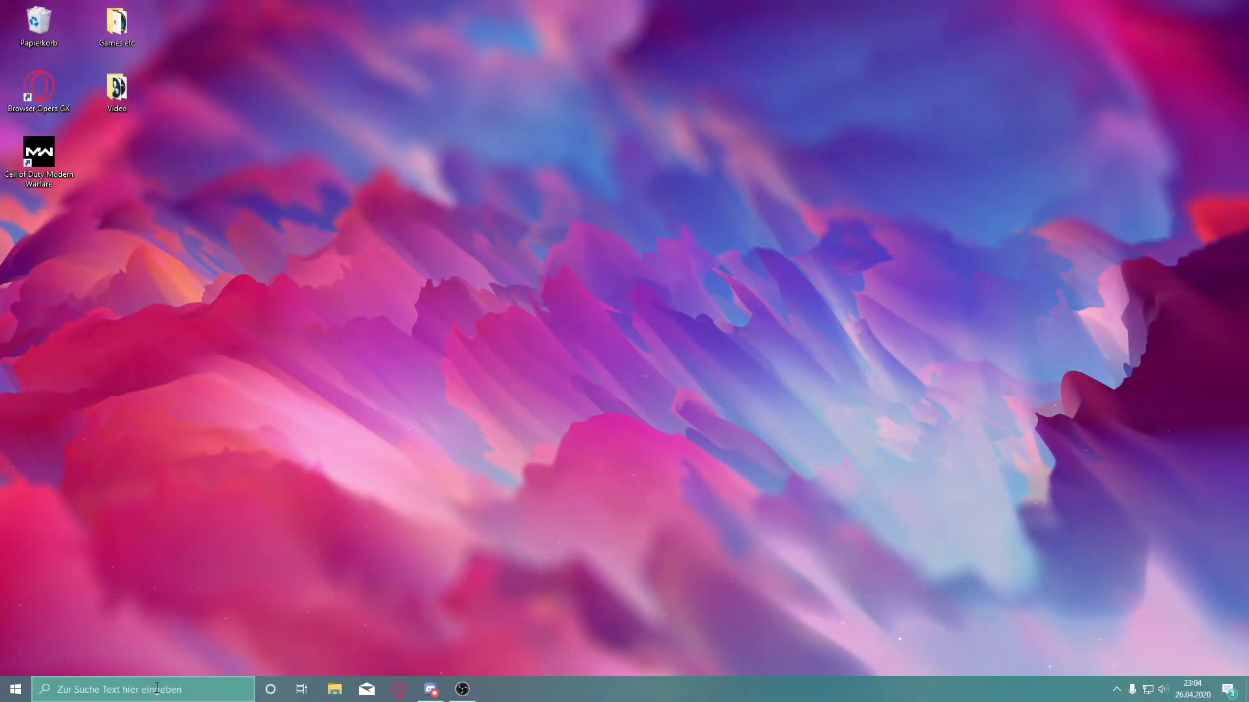
- Search Windows for regedit from the taskbar search box
{"action": "left_click", "coordinate": [156, 689]}
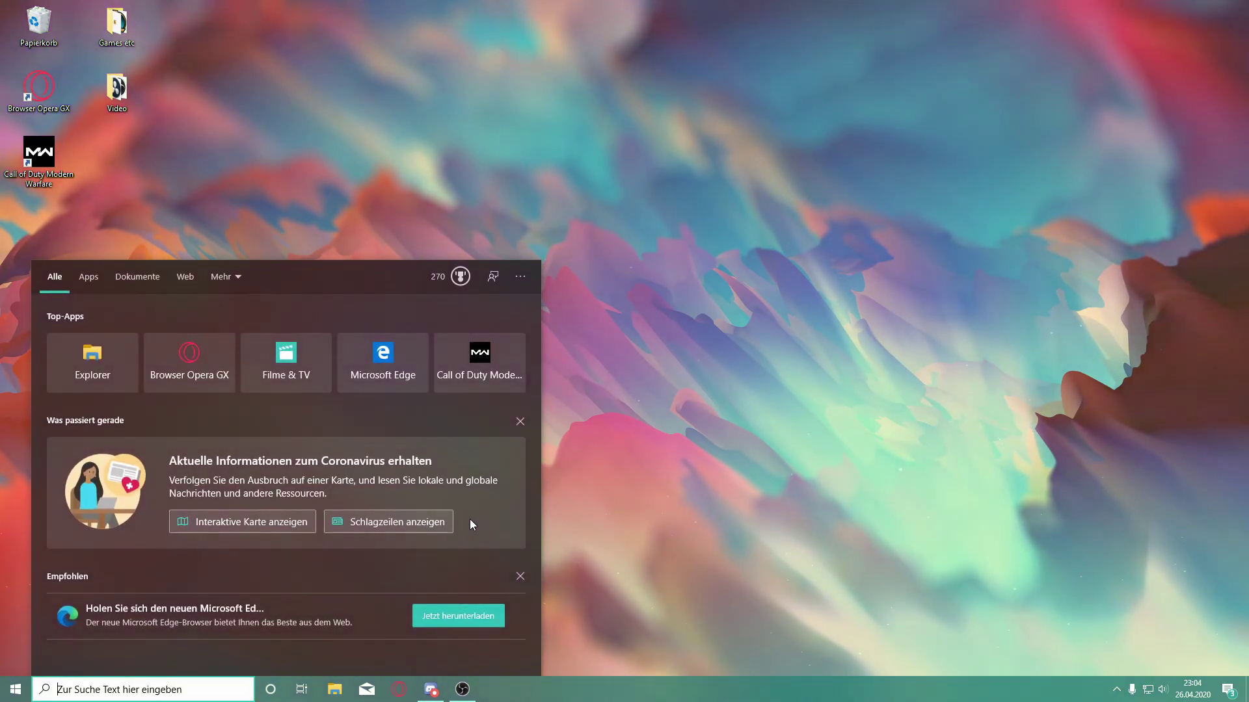
{"action": "type", "text": "regedit"}
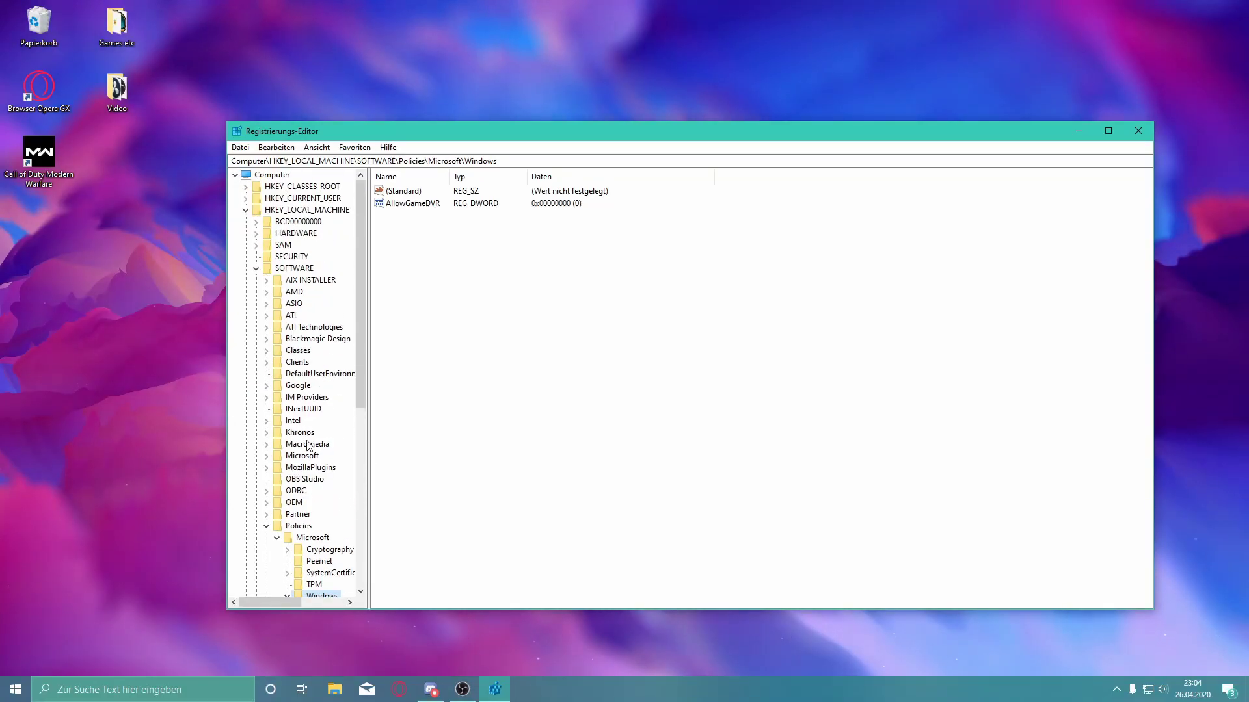
- Navigate to HKEY_CURRENT_USER\System\GameConfigStore to show its values
{"action": "left_click", "coordinate": [248, 210]}
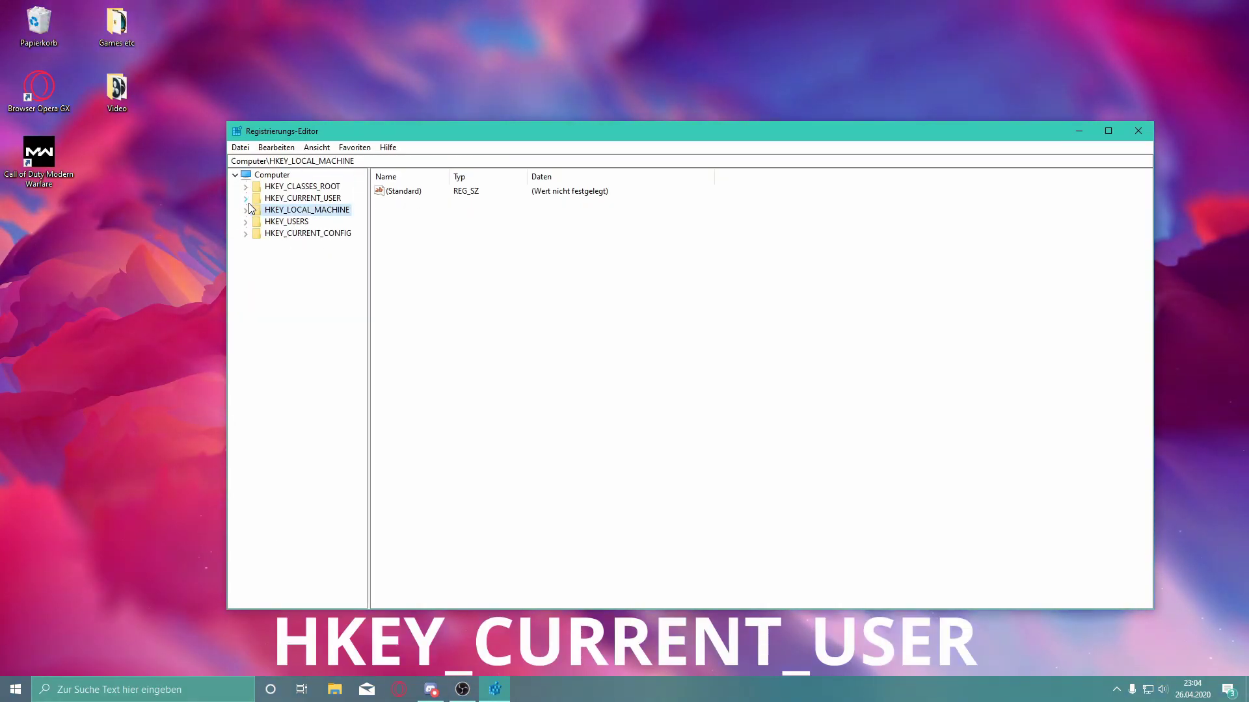
{"action": "left_click", "coordinate": [246, 198]}
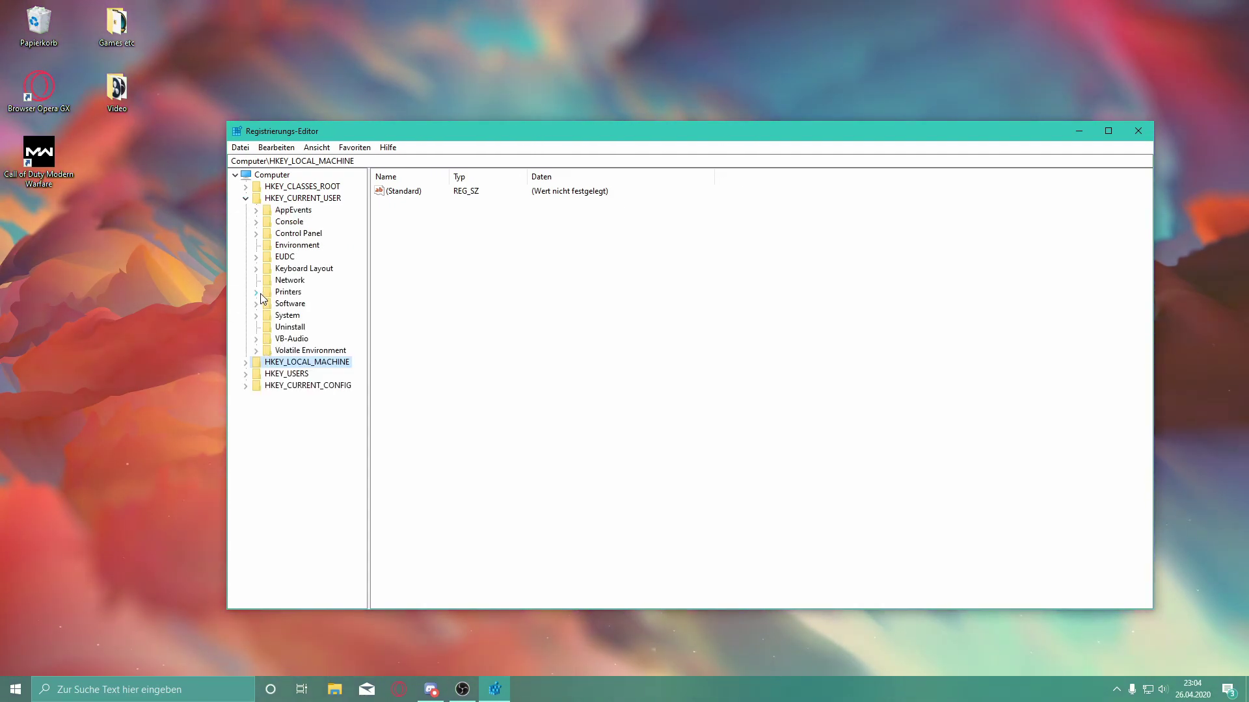
{"action": "left_click", "coordinate": [256, 314]}
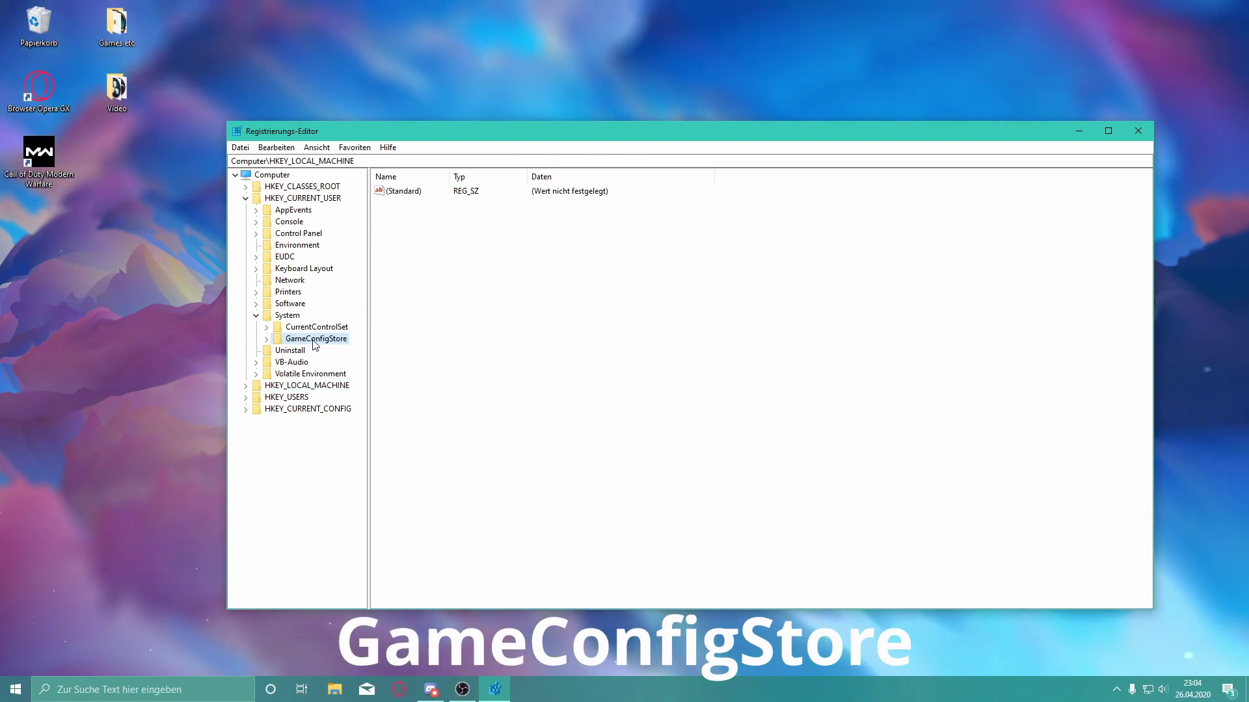
{"action": "left_click", "coordinate": [317, 339]}
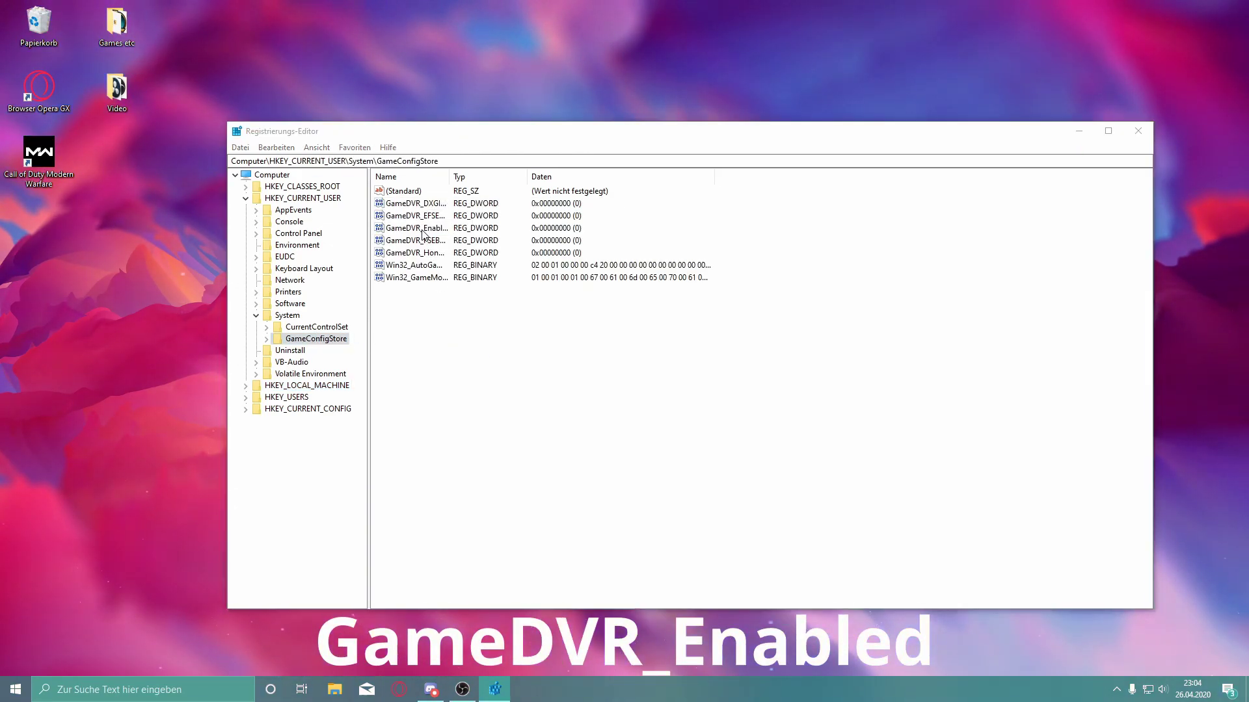
- Confirm GameDVR_Enabled as 0 and collapse HKEY_CURRENT_USER
{"action": "double_click", "coordinate": [423, 228]}
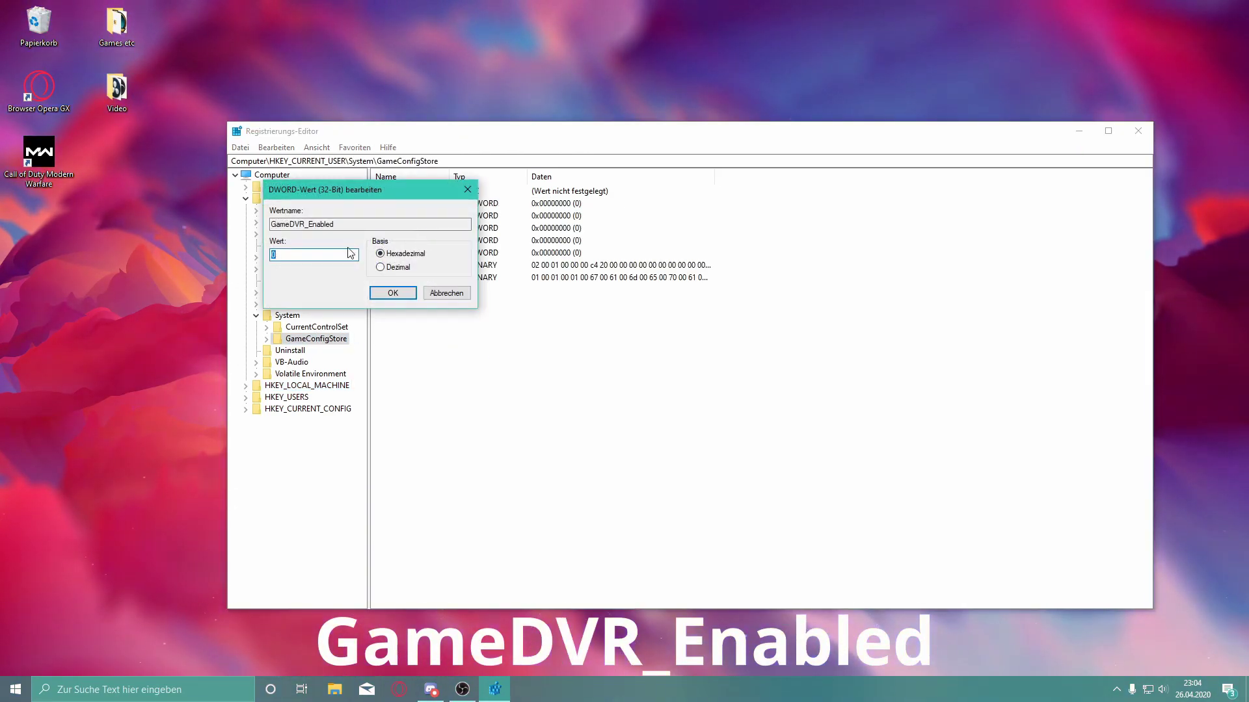
{"action": "left_click", "coordinate": [393, 293]}
{"action": "left_click", "coordinate": [246, 198]}
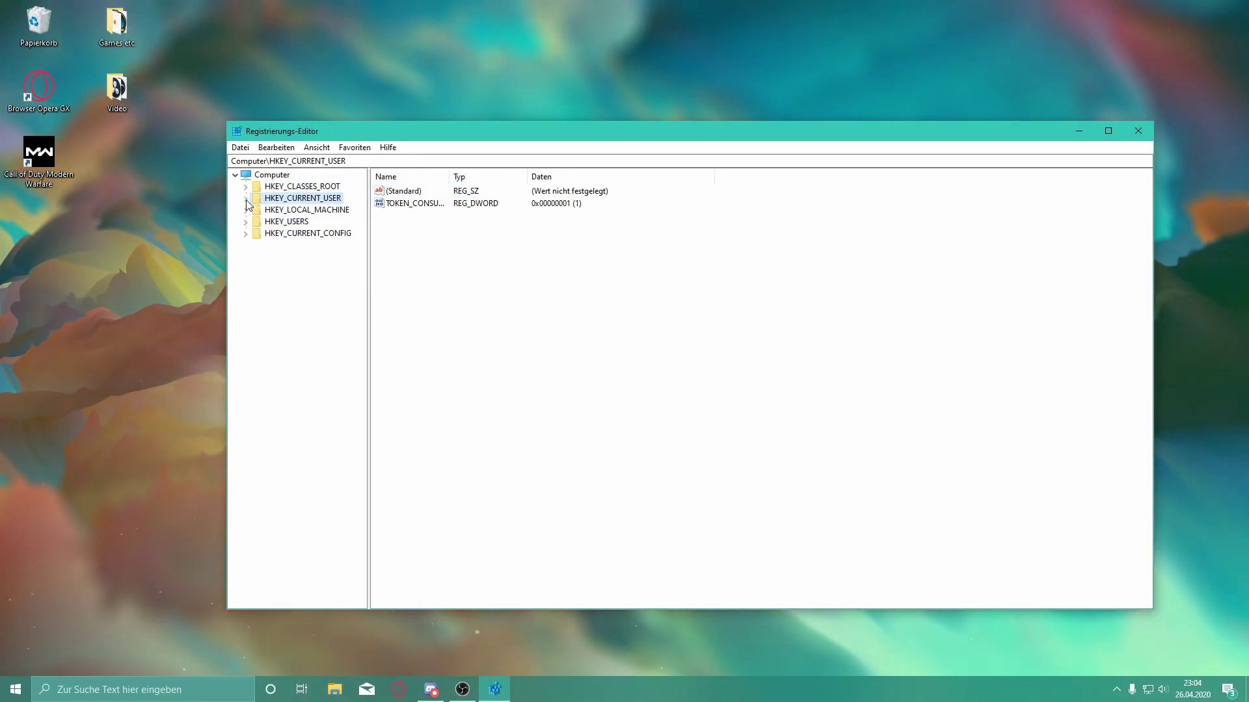
- Expand HKEY_LOCAL_MACHINE to the Policies\Microsoft\Windows key and view its New Key options
{"action": "left_click", "coordinate": [247, 211]}
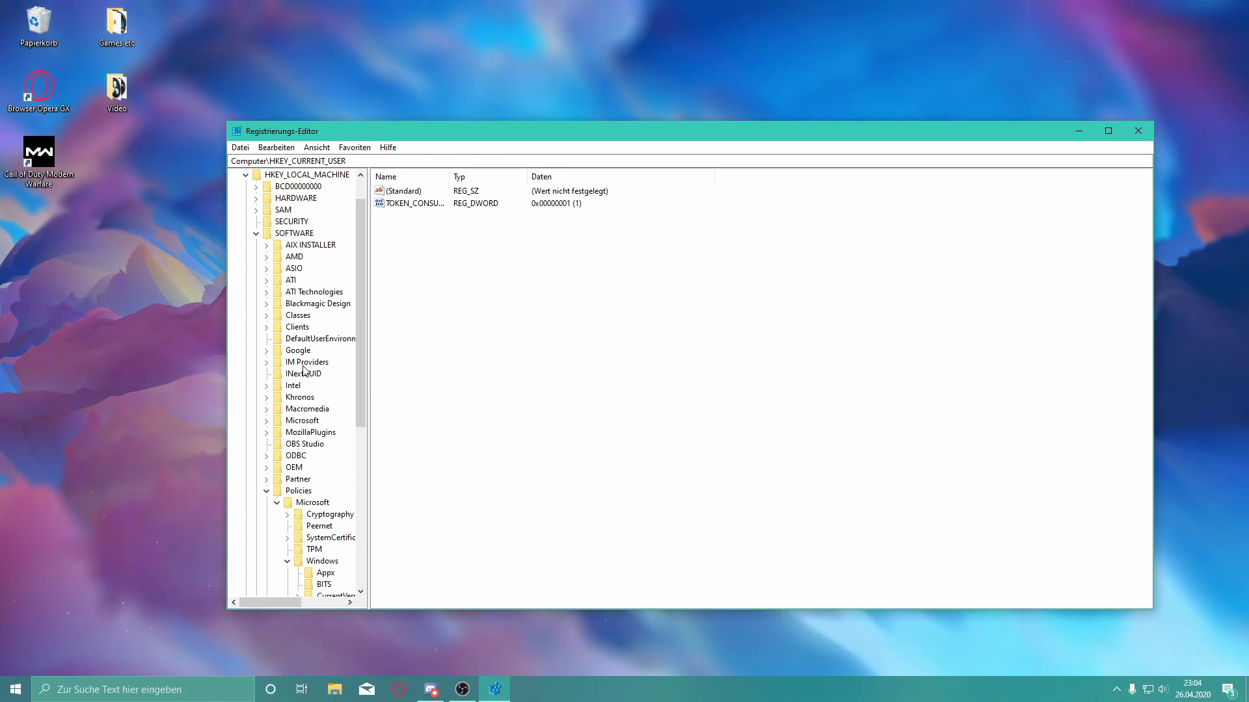
{"action": "scroll", "coordinate": [297, 368], "scroll_direction": "down", "scroll_amount": 3}
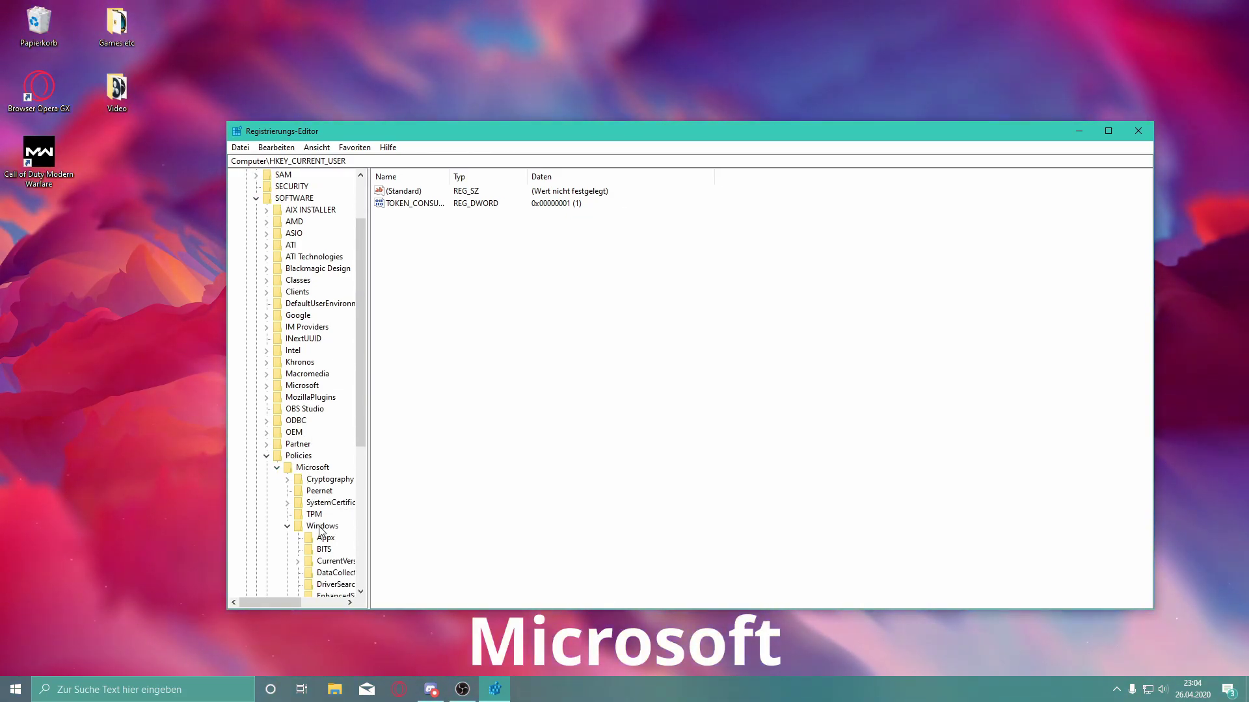
{"action": "left_click", "coordinate": [322, 526]}
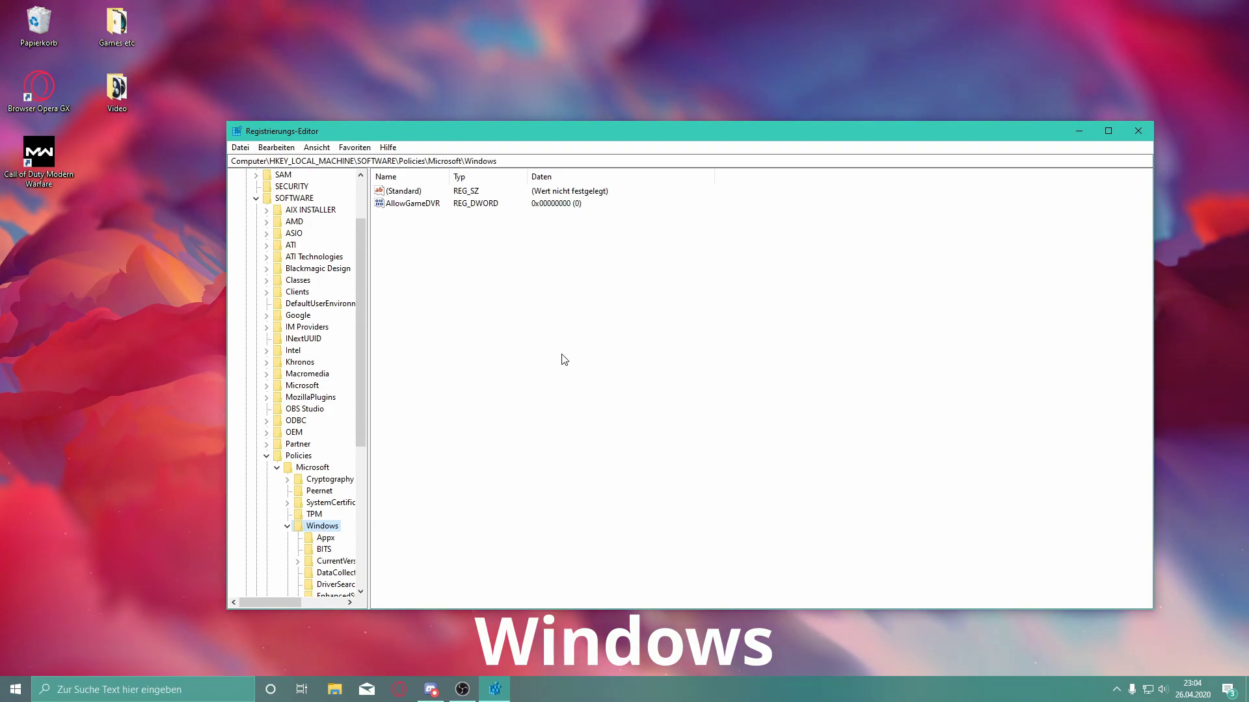
{"action": "right_click", "coordinate": [516, 331]}
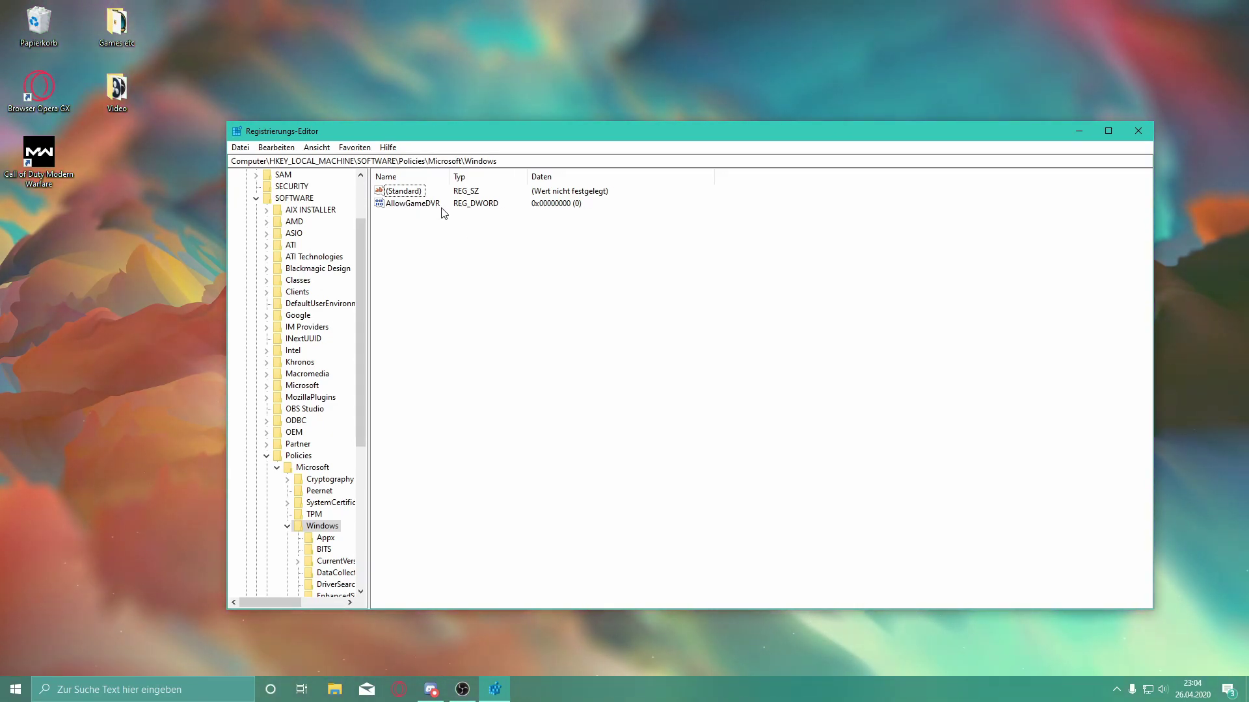
- Edit AllowGameDVR and confirm its value as 0
{"action": "double_click", "coordinate": [410, 204]}
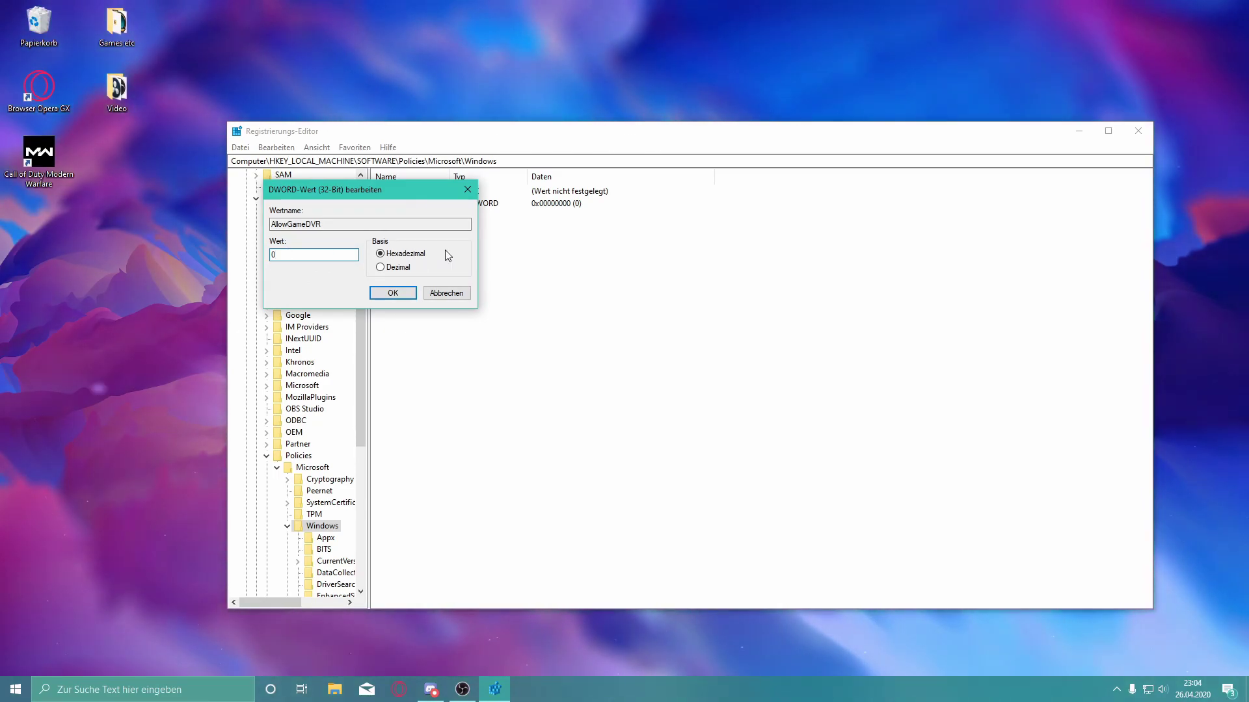
{"action": "left_click", "coordinate": [395, 293]}
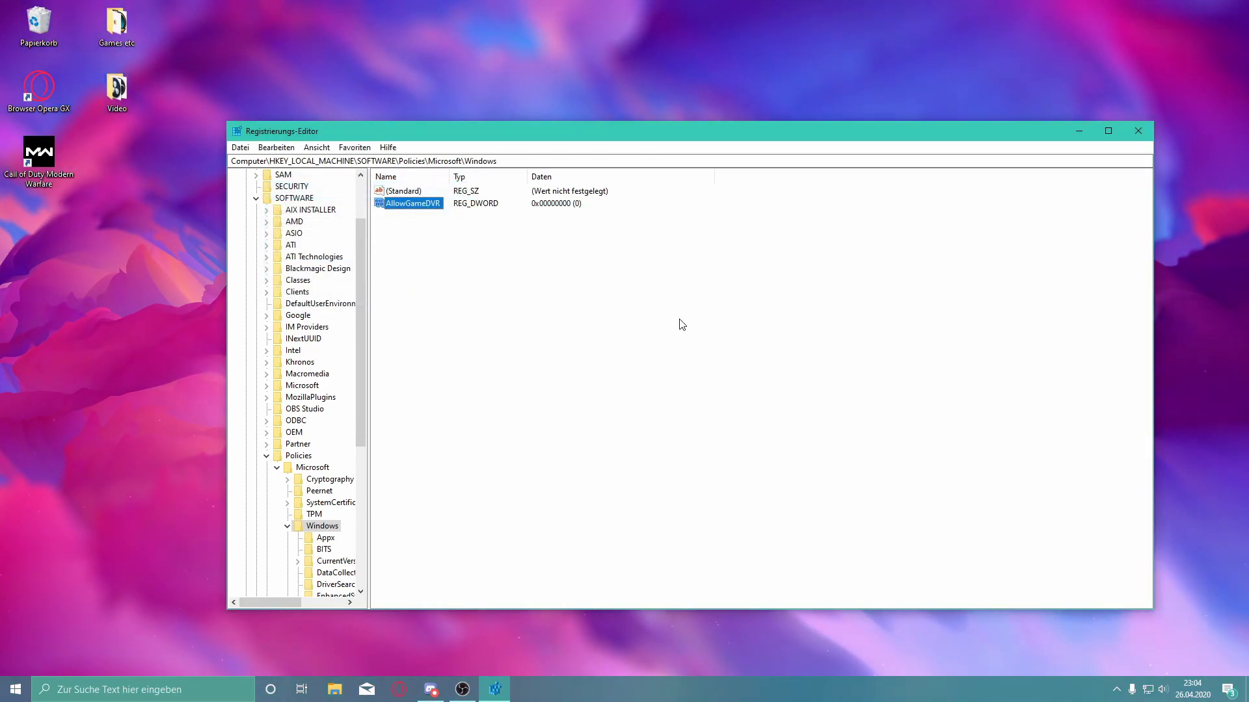